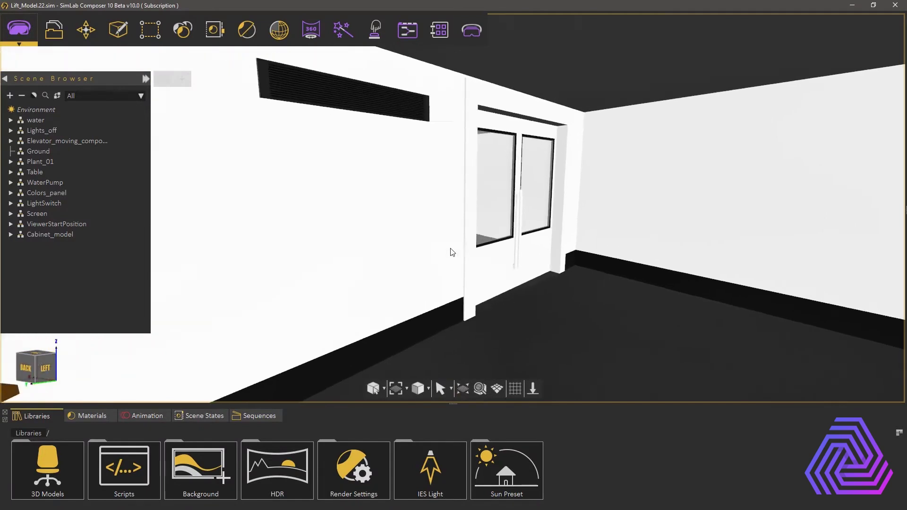
Step: At frame 60, rotate the whole Side1 leaf of Door2 open by 90 degrees about its vertical axis
scroll(458, 258, up, 4)
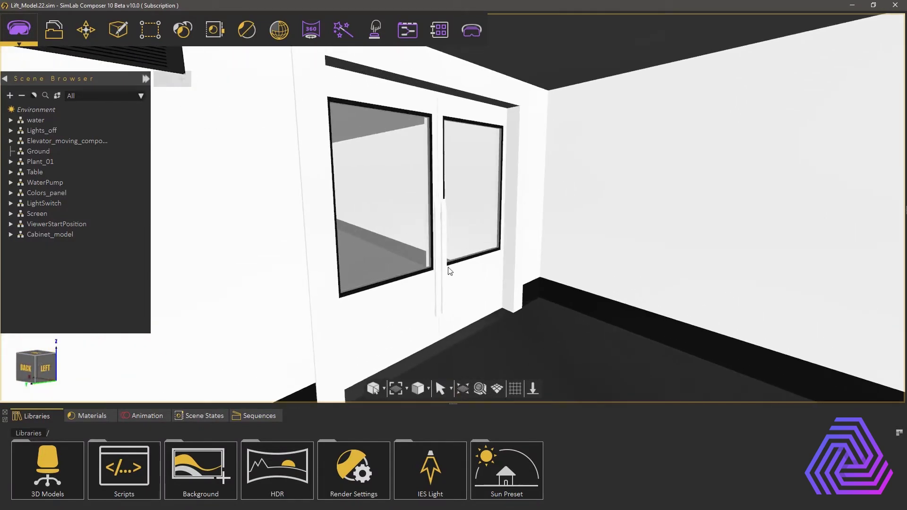
click(146, 416)
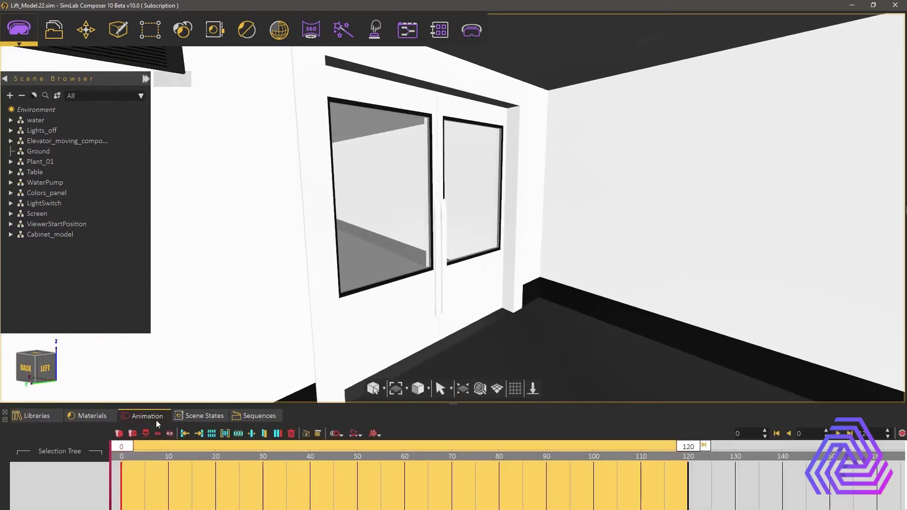
drag(122, 447, 407, 464)
click(400, 318)
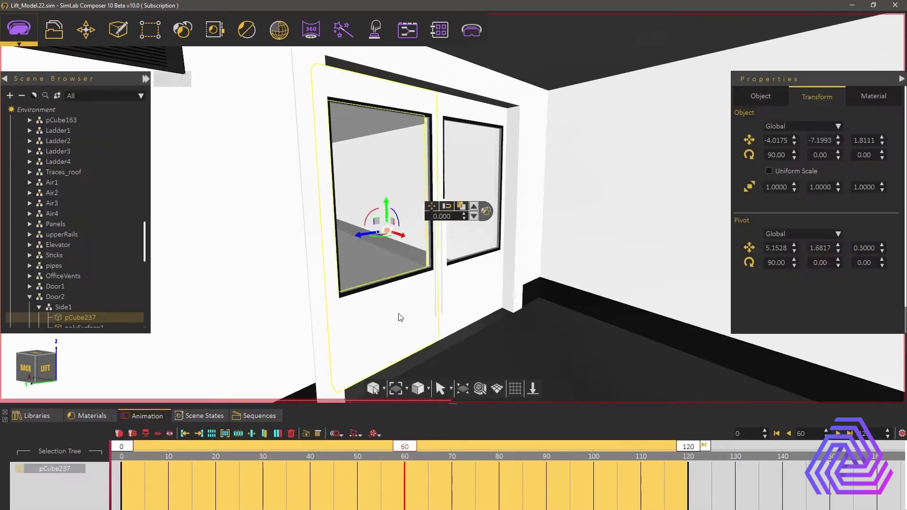
click(474, 207)
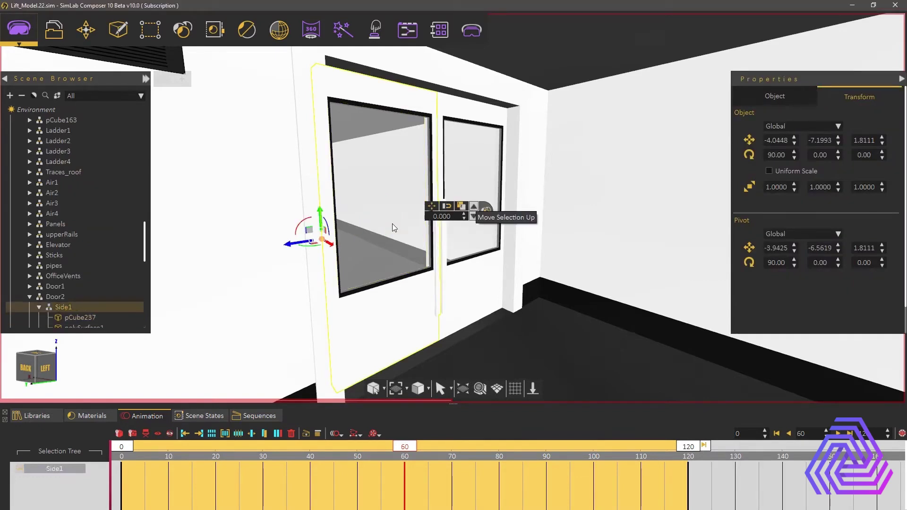
drag(317, 249, 385, 239)
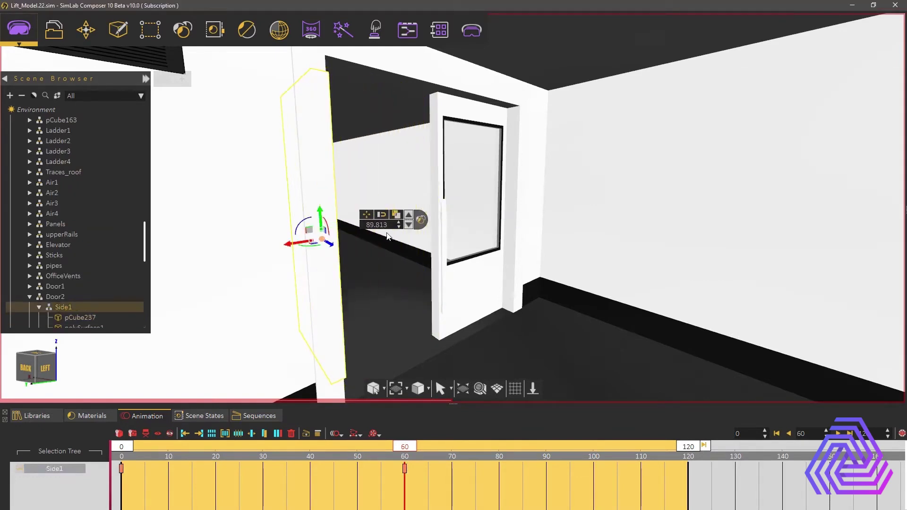
text(90)
key(Return)
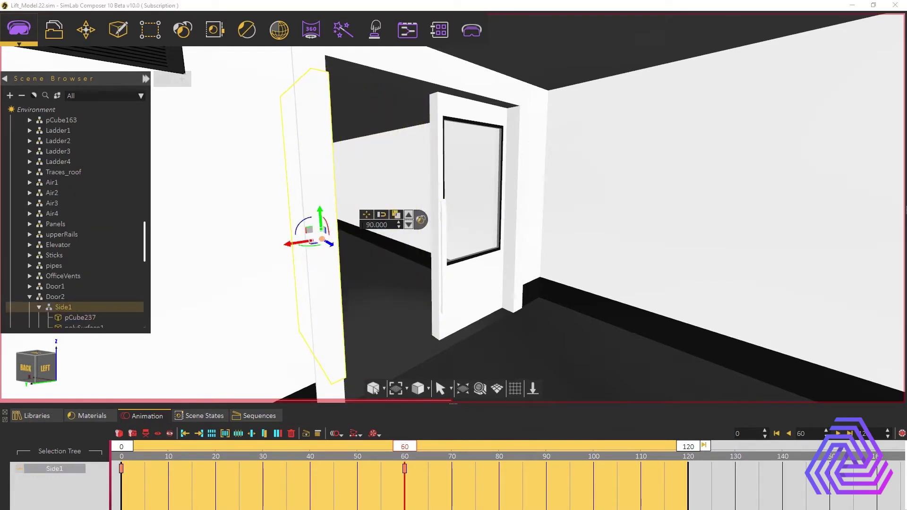
Step: At frame 60, rotate the Side2 leaf of Door2 open by -90 degrees about its vertical axis
click(486, 269)
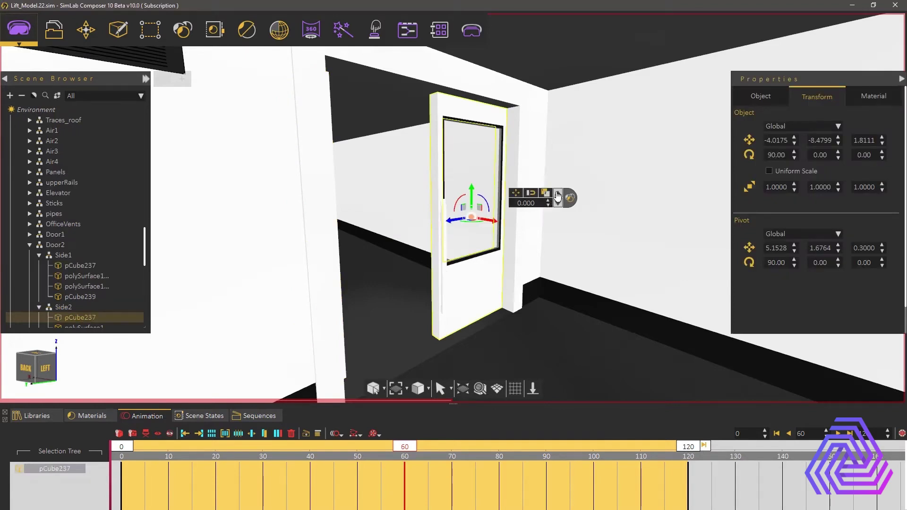
click(558, 193)
drag(506, 216, 469, 215)
drag(542, 198, 566, 199)
text(90)
key(Return)
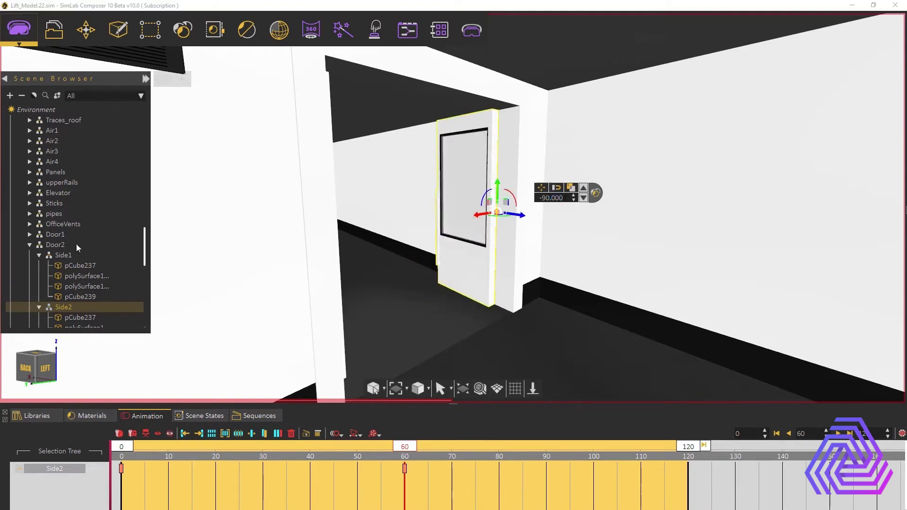
Step: Create an animation sequence named Door with a reverse from Door2's keyframes at 0 and 60, and return the timeline to frame 0
click(62, 245)
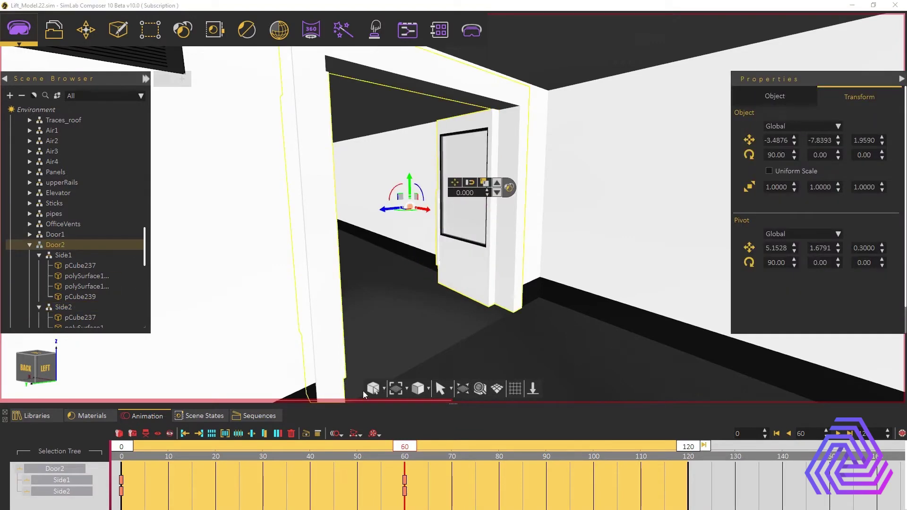
mouse_move(405, 446)
mouse_down()
mouse_move(121, 447)
mouse_move(410, 466)
mouse_up()
mouse_move(439, 502)
mouse_down()
mouse_move(279, 471)
mouse_move(108, 456)
mouse_up()
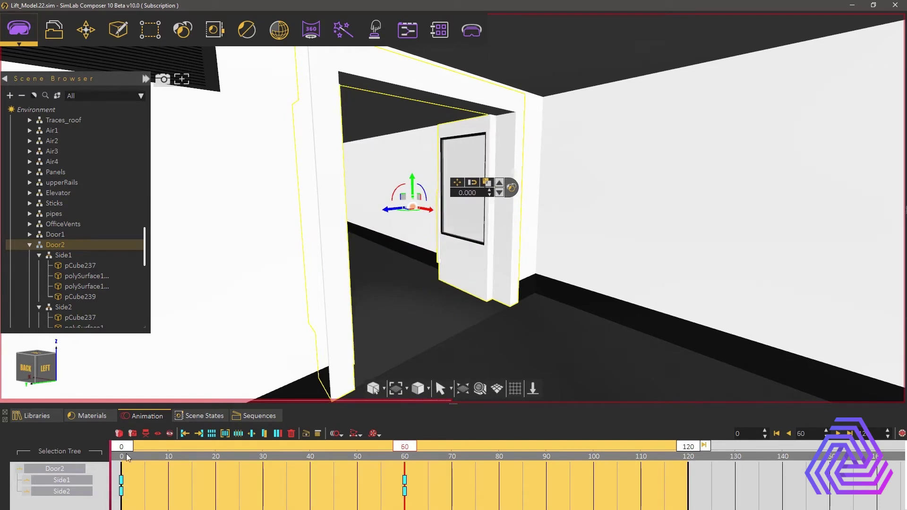
click(306, 434)
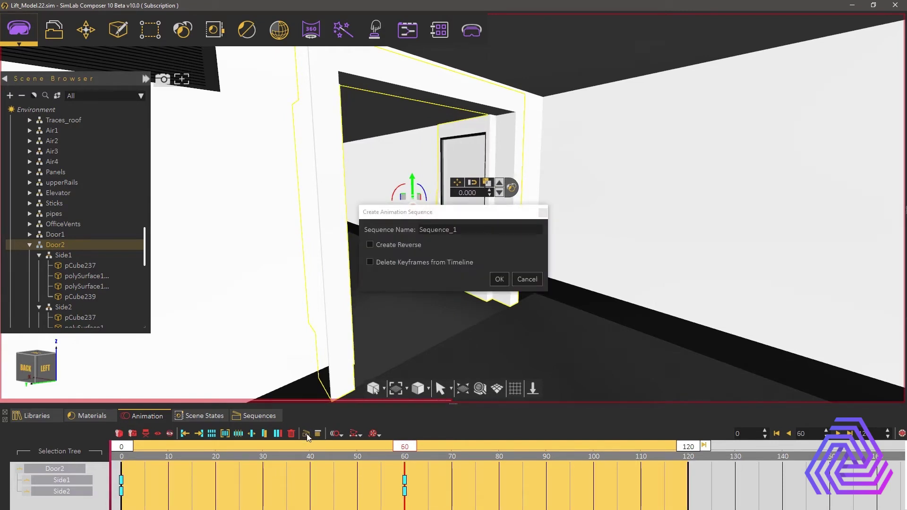
drag(459, 230, 408, 235)
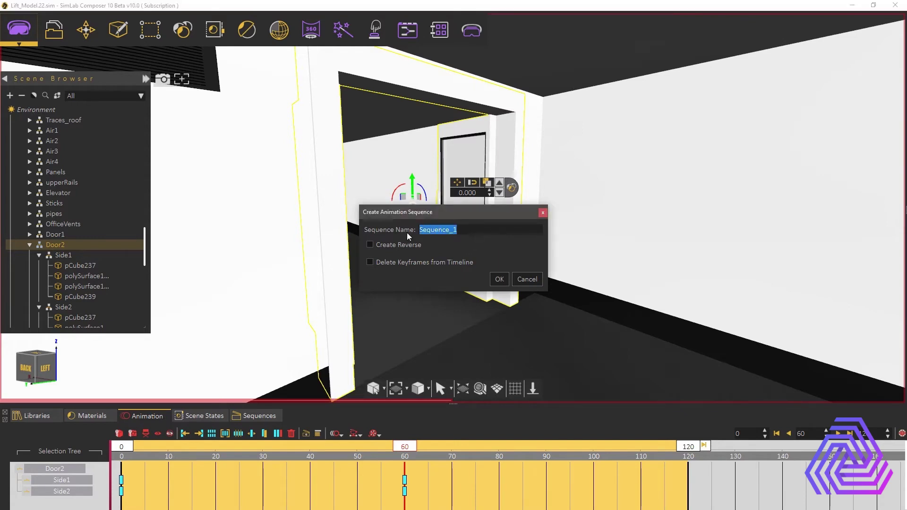
text(Door)
click(405, 245)
click(499, 280)
click(777, 433)
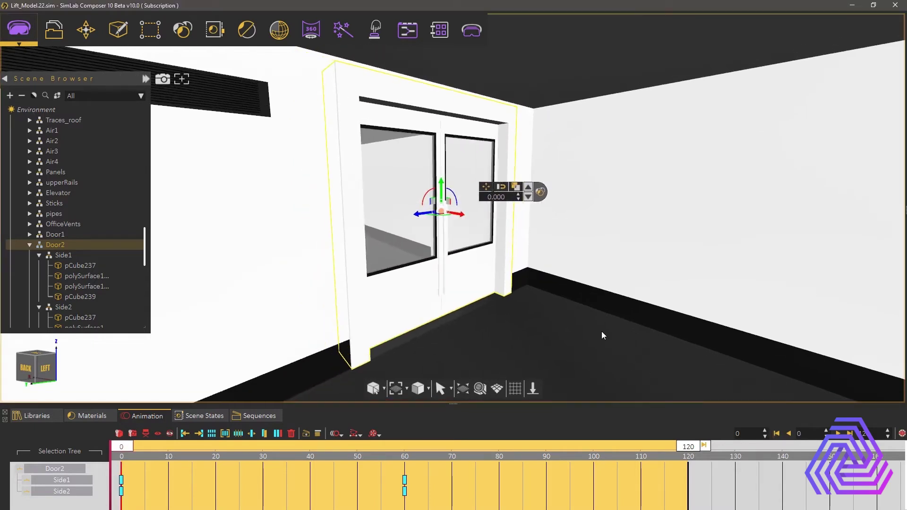
Step: Open the Training Builder and add a Node Entered Node event to Diagram_0
click(409, 32)
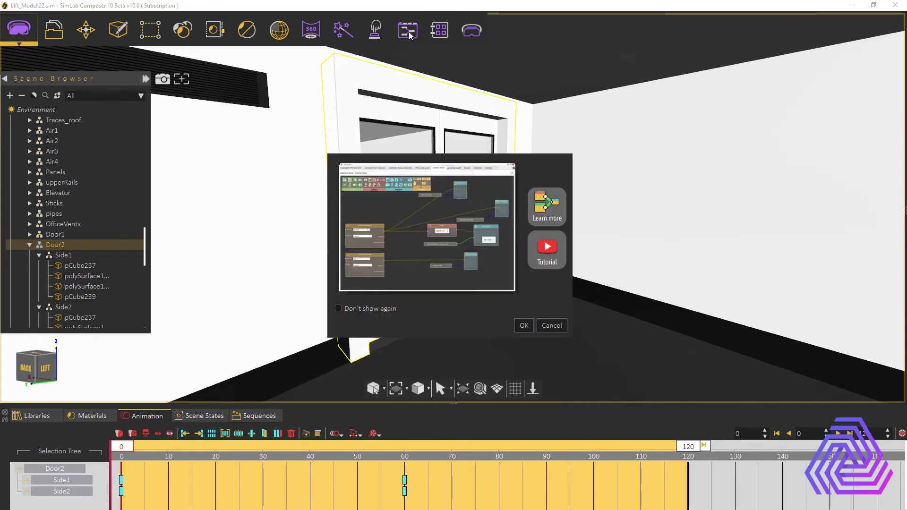
click(526, 325)
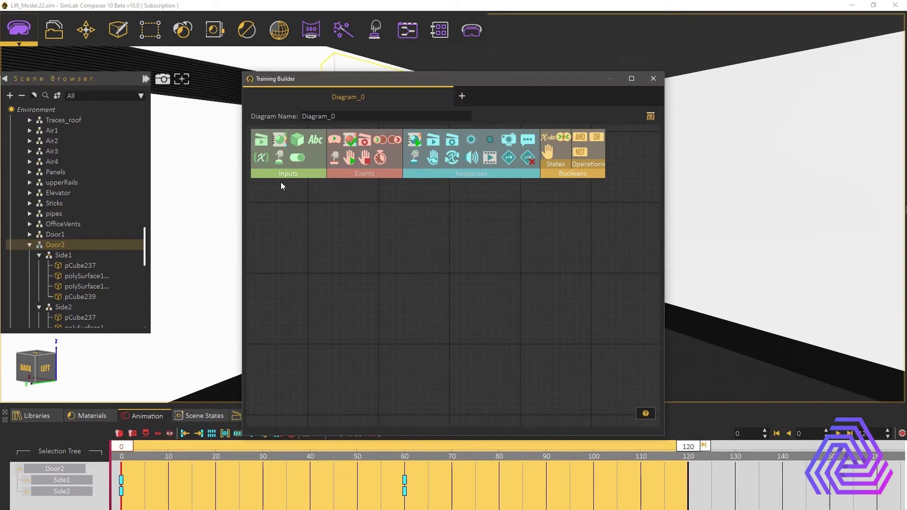
drag(378, 78, 569, 53)
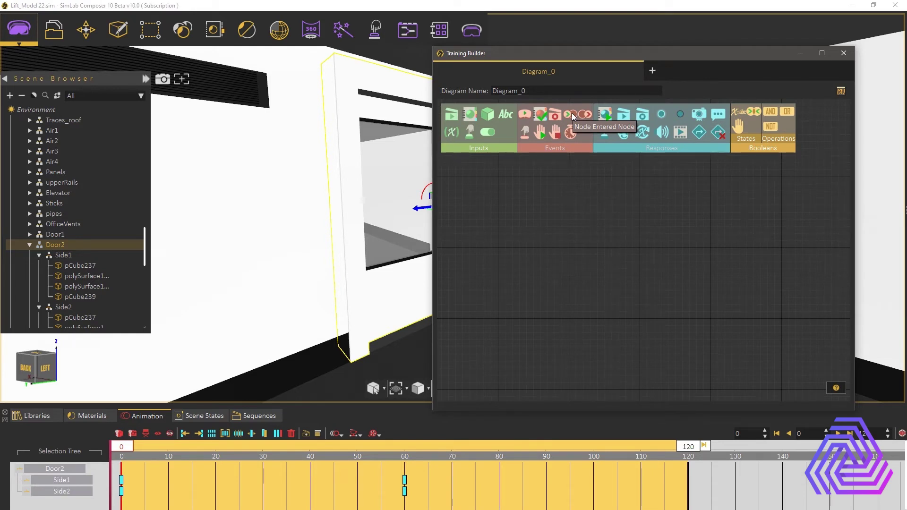
drag(572, 114, 598, 242)
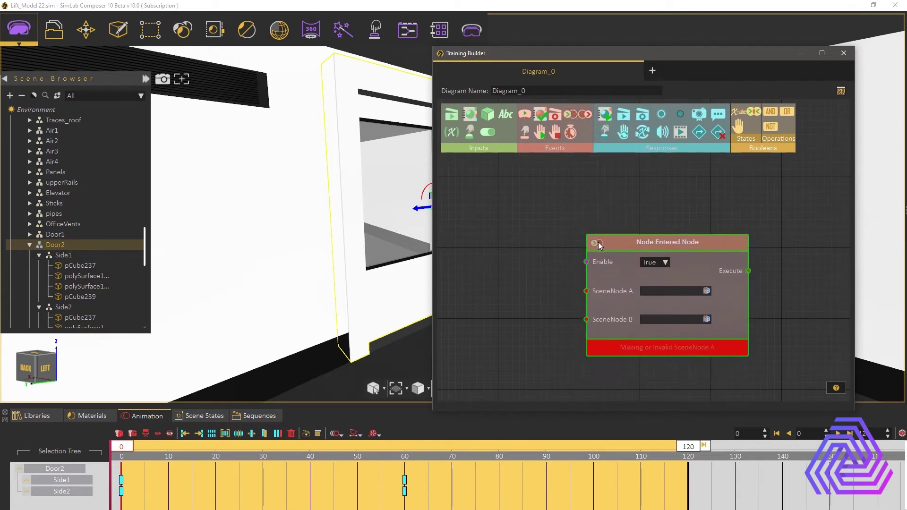
Step: Assign ViewerStartPosition as SceneNode A of the Node Entered Node event
click(21, 95)
click(62, 225)
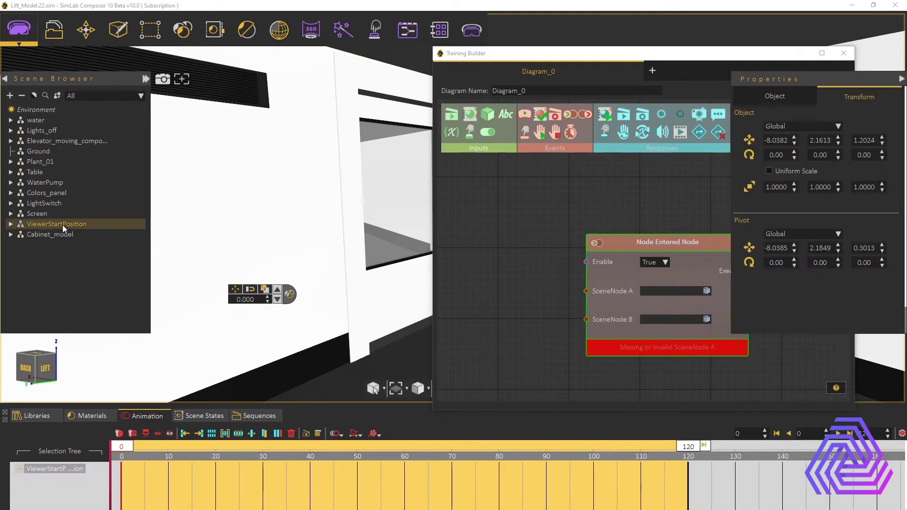
click(707, 292)
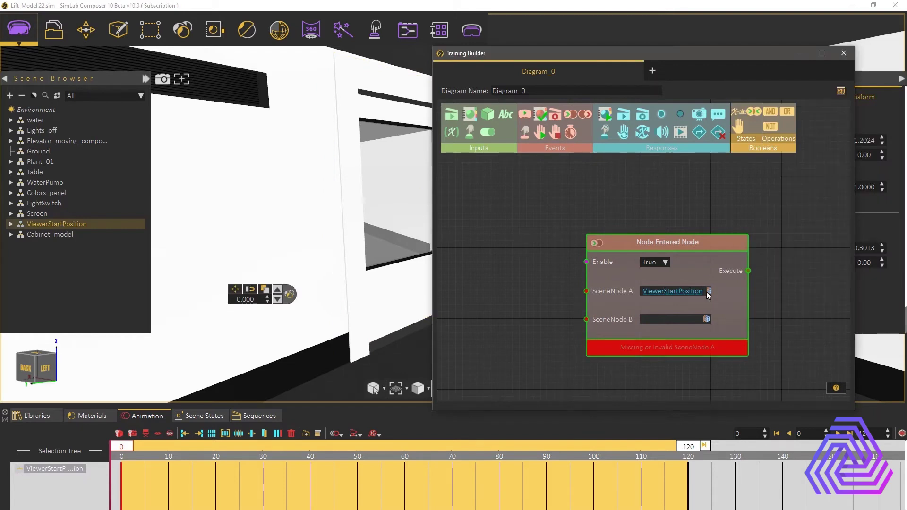
scroll(548, 280, down, 2)
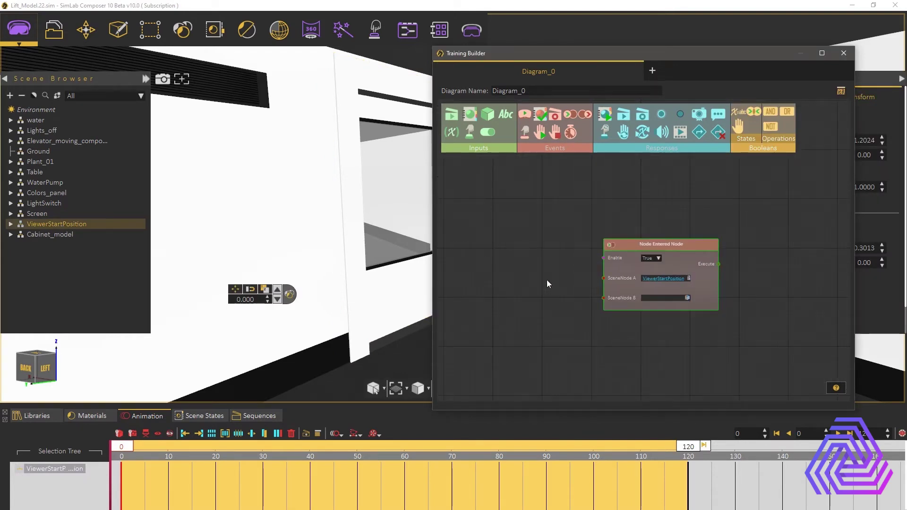
Step: Create a flat cylinder with radius 2 and height 0.1 on the floor near the double door
right_drag(345, 292, 369, 292)
middle_drag(369, 292, 183, 220)
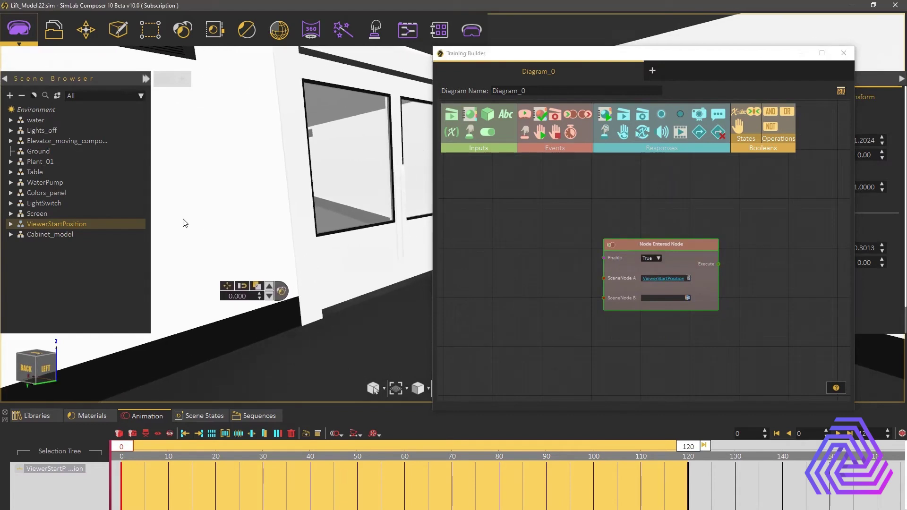
scroll(306, 255, down, 1)
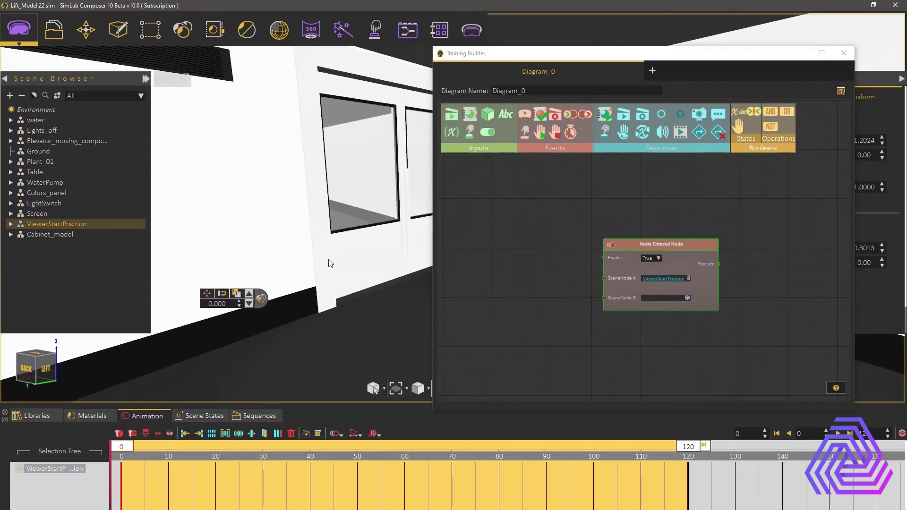
click(126, 36)
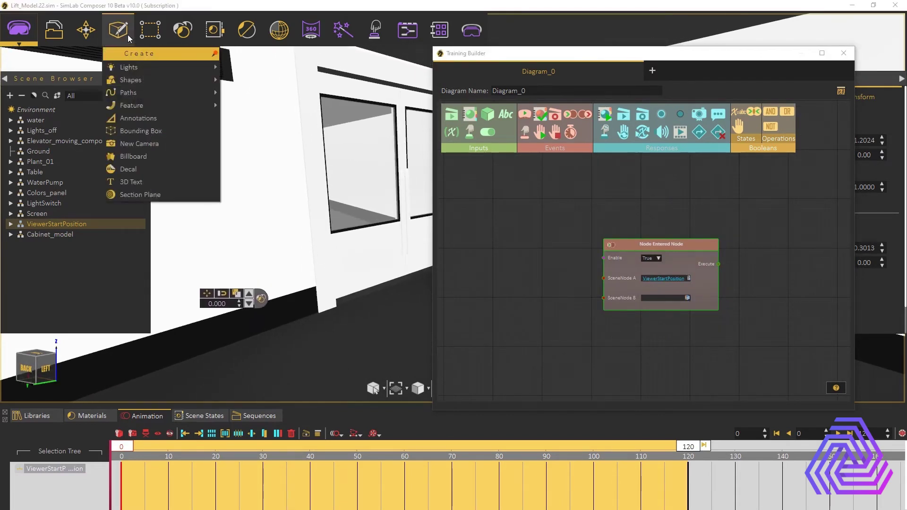
mouse_move(143, 81)
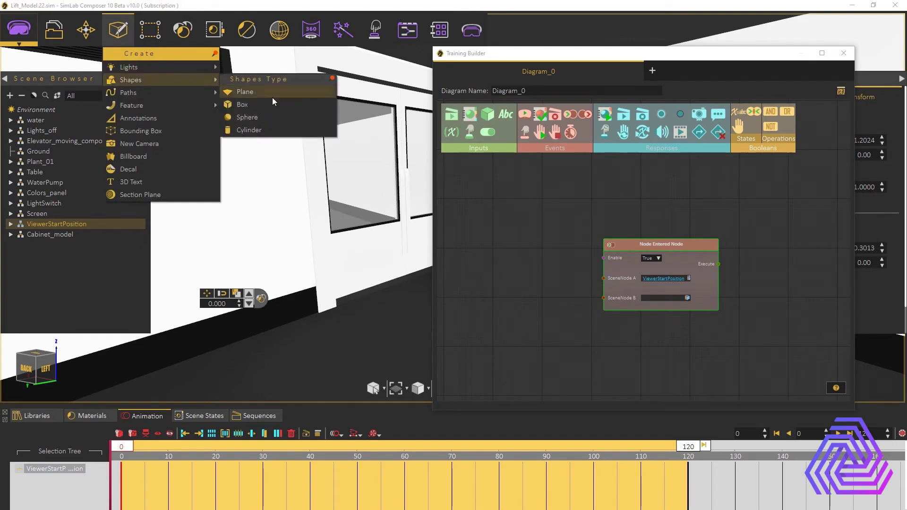
click(249, 130)
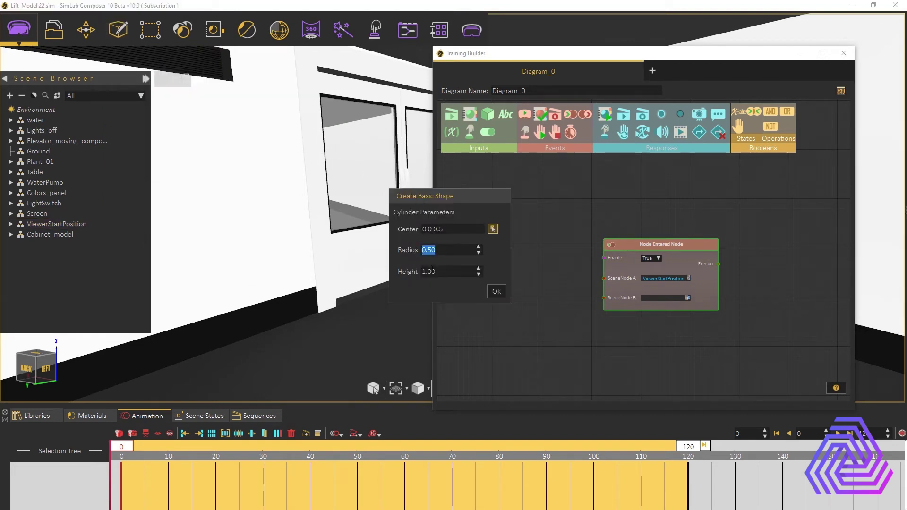
click(497, 291)
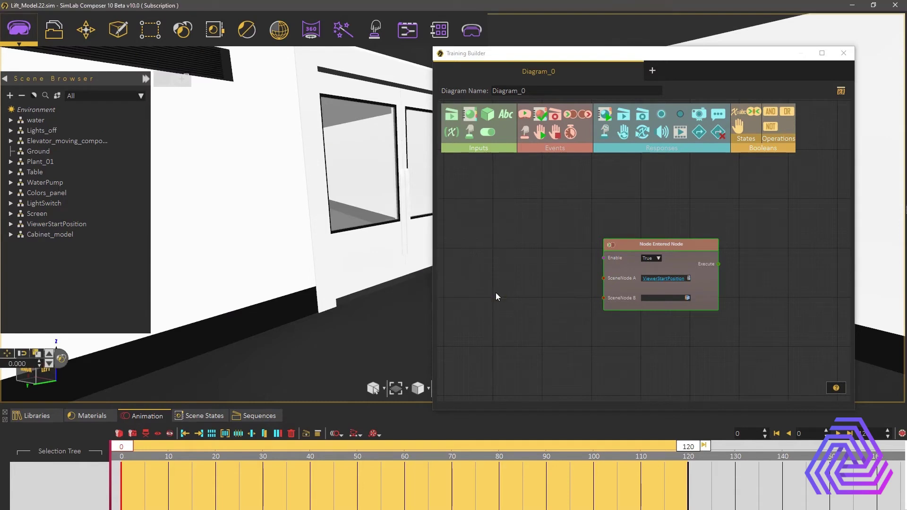
click(409, 283)
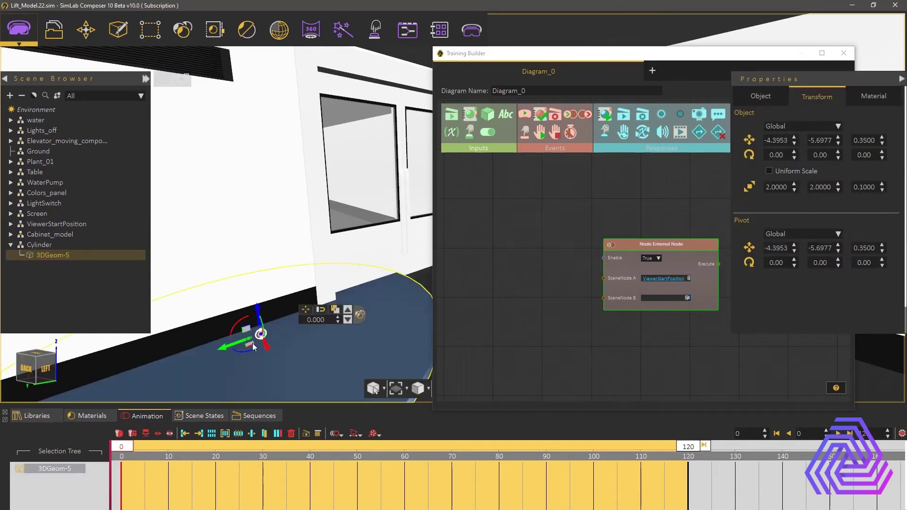
Step: Move the cylinder along Y to about -8.17, in front of the double door, and enlarge its radius to about 2.2
drag(231, 345, 415, 275)
drag(477, 58, 518, 56)
drag(474, 408, 565, 347)
middle_drag(475, 323, 452, 334)
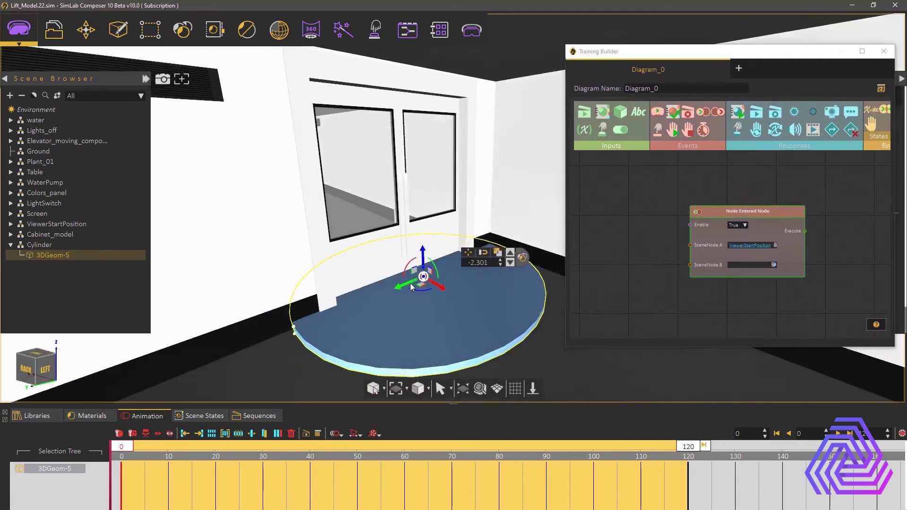
drag(411, 284, 418, 282)
click(307, 321)
drag(300, 325, 281, 332)
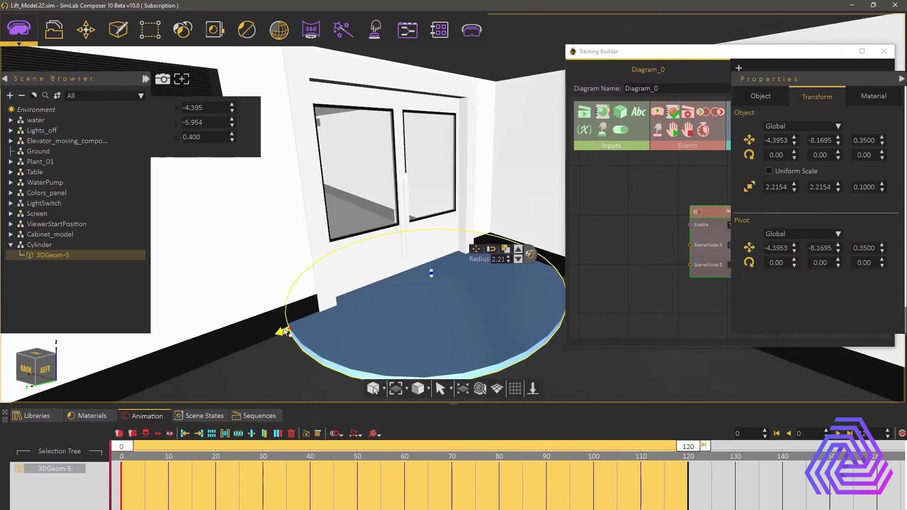
Step: Assign the cylinder geometry 3DGeom-5 as SceneNode B of the Node Entered Node event
drag(672, 53, 587, 59)
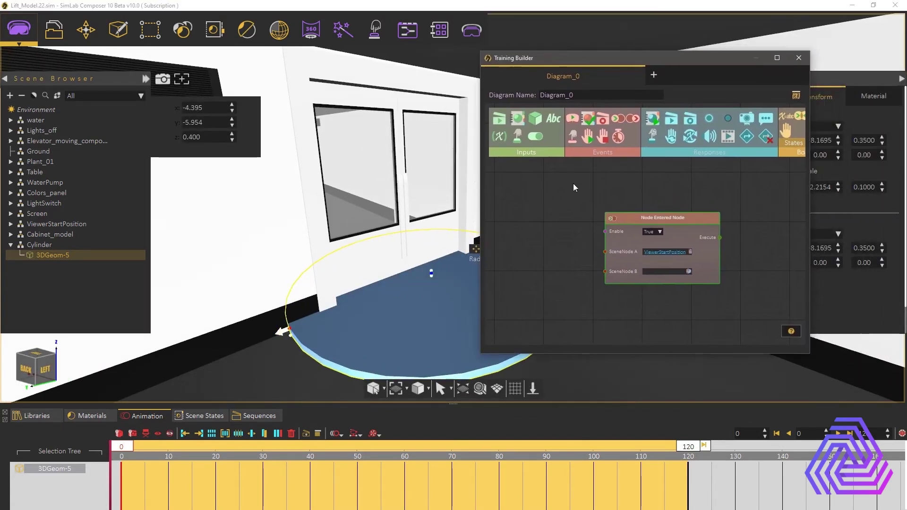
drag(507, 228, 512, 233)
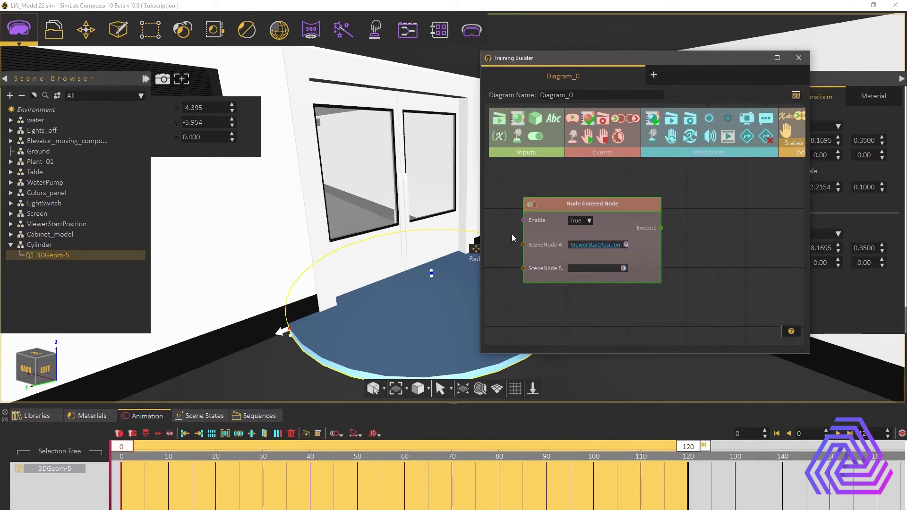
click(624, 268)
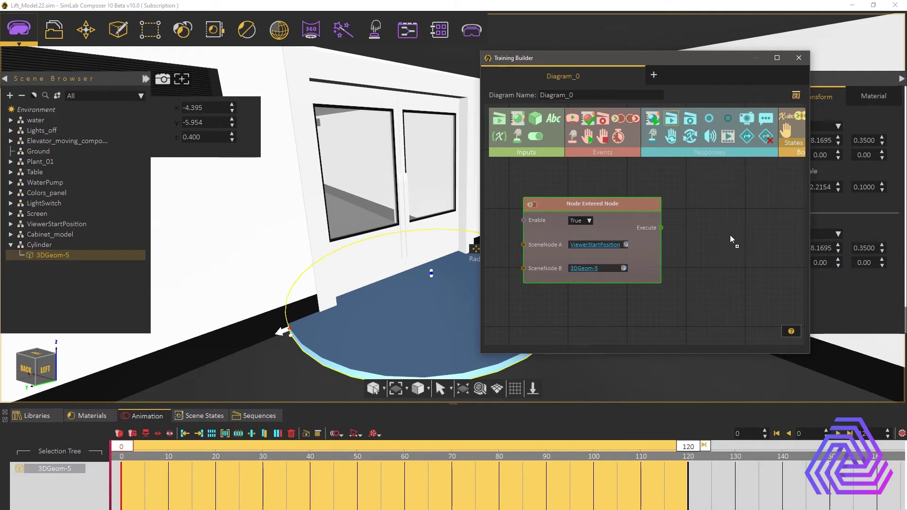
Step: Add a Play Sequence response with the Door sequence and link the Node Entered Node event's Execute output to it
drag(728, 236, 731, 237)
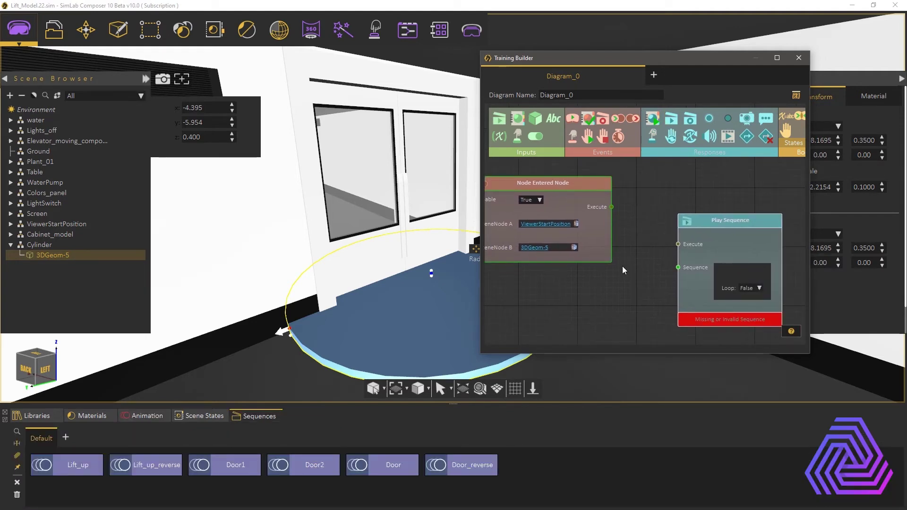
click(405, 460)
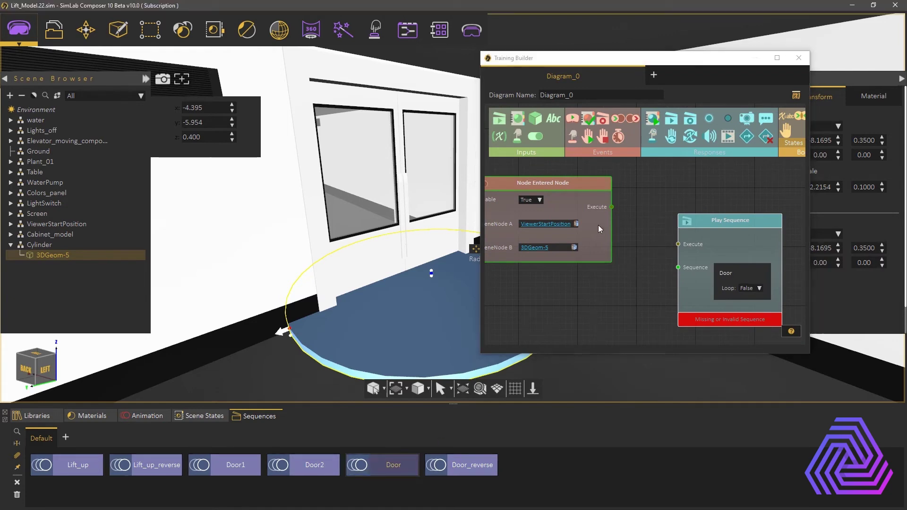
drag(611, 207, 690, 193)
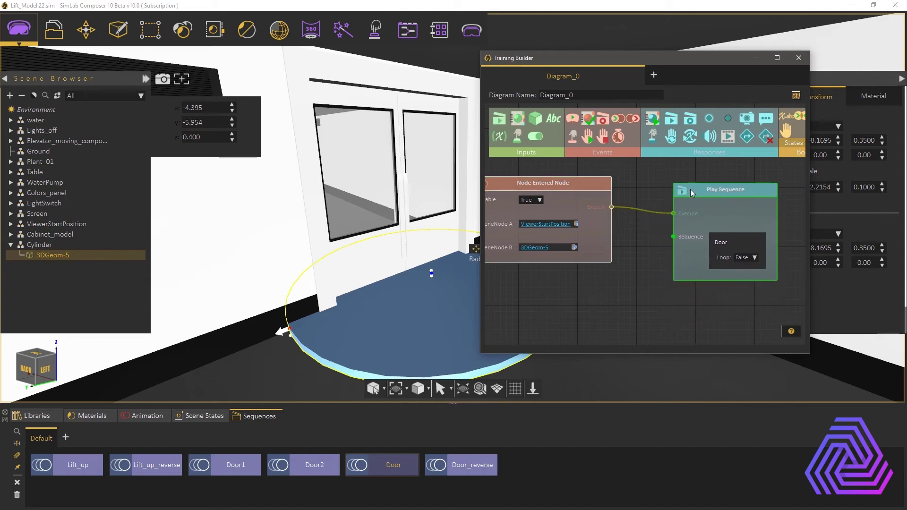
Step: Add a Node Exited Node event below the Node Entered Node event, with 3DGeom-5 as SceneNode A and ViewerStartPosition as SceneNode B
scroll(637, 247, down, 3)
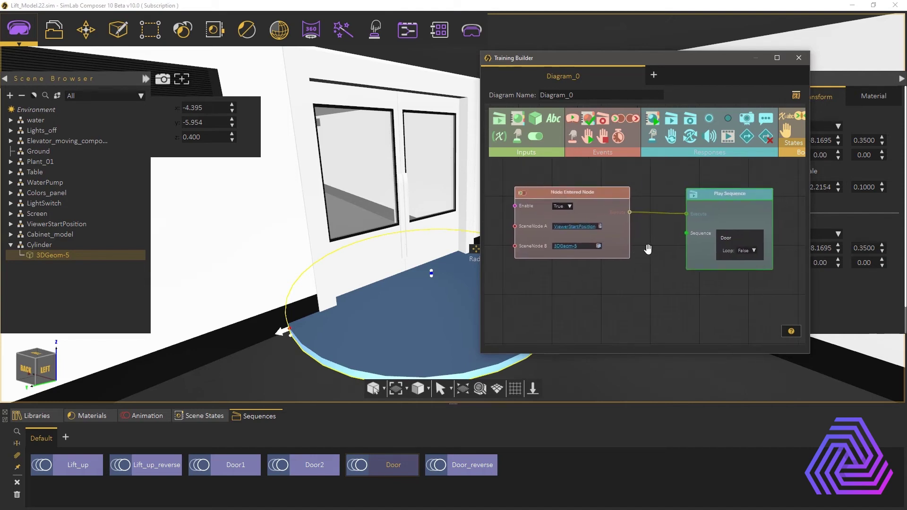
drag(647, 249, 646, 246)
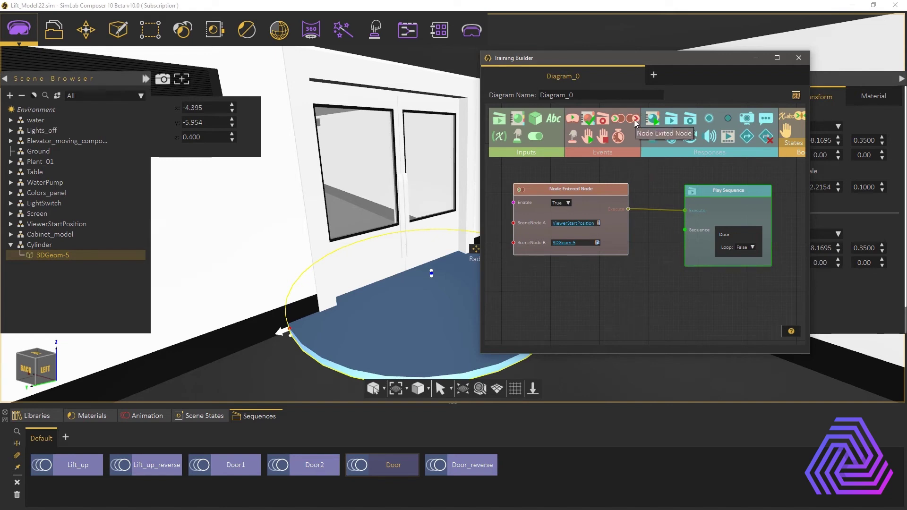
drag(634, 120, 535, 281)
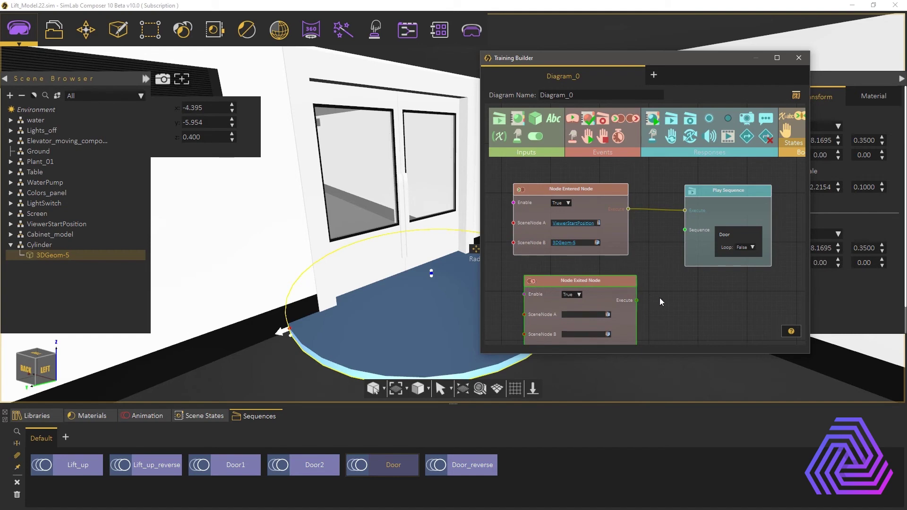
drag(662, 299, 670, 278)
click(617, 291)
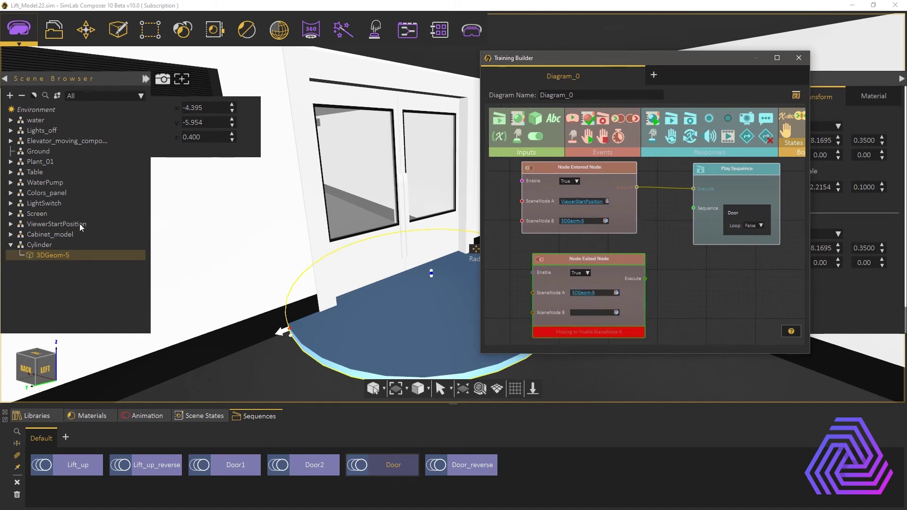
click(81, 224)
click(617, 312)
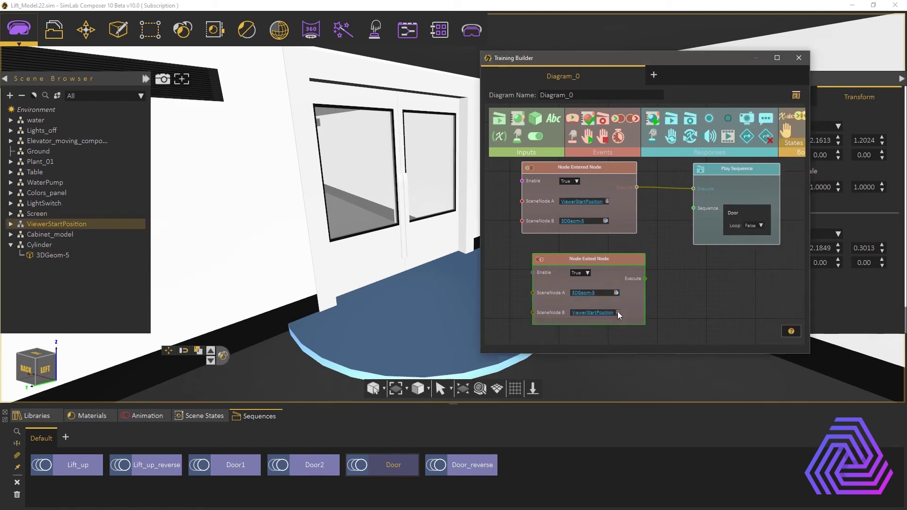
Step: Add a Play Sequence response with the Door_reverse sequence, link the Node Exited Node event's Execute output to it, and close the Training Builder
drag(671, 312, 650, 310)
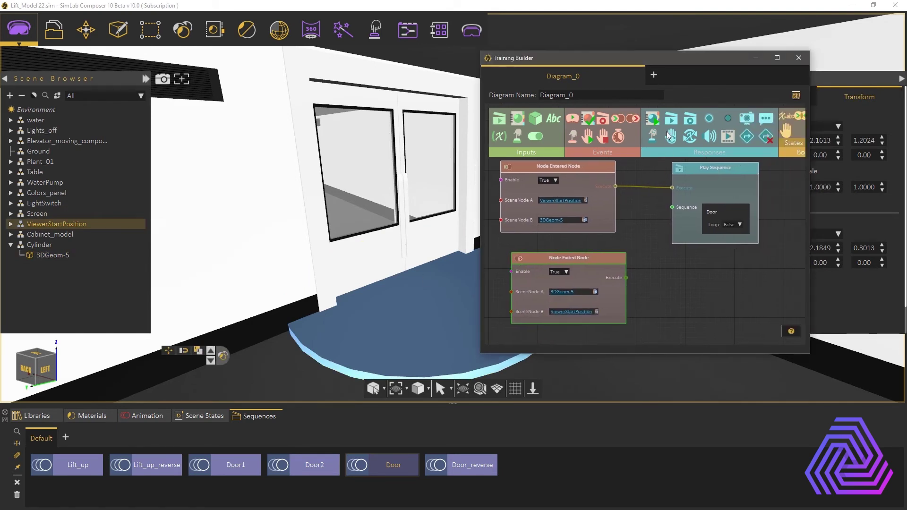
mouse_move(701, 271)
mouse_down()
mouse_move(710, 276)
mouse_move(703, 299)
mouse_move(694, 257)
mouse_up()
scroll(659, 307, up, 1)
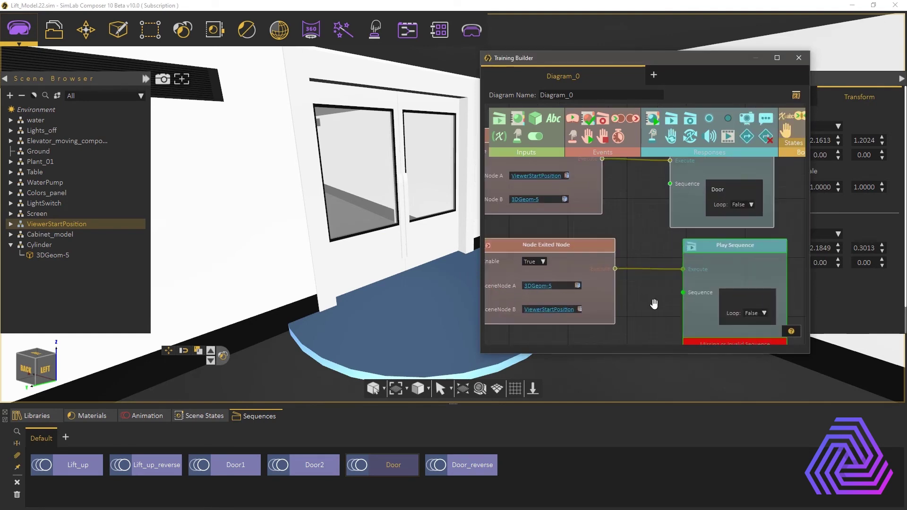
click(469, 462)
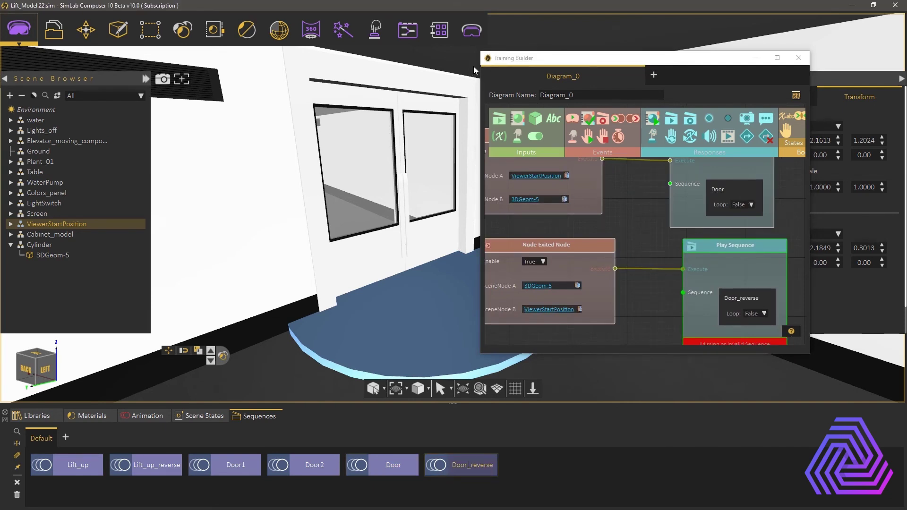
drag(481, 353, 374, 424)
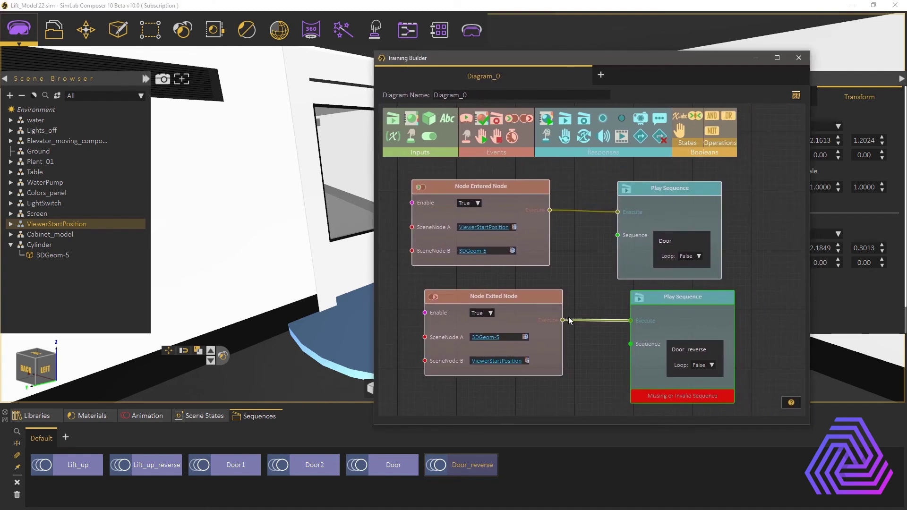
click(798, 59)
Step: Make the trigger cylinder in front of the double door invisible by setting its material's Alpha to 0
click(538, 278)
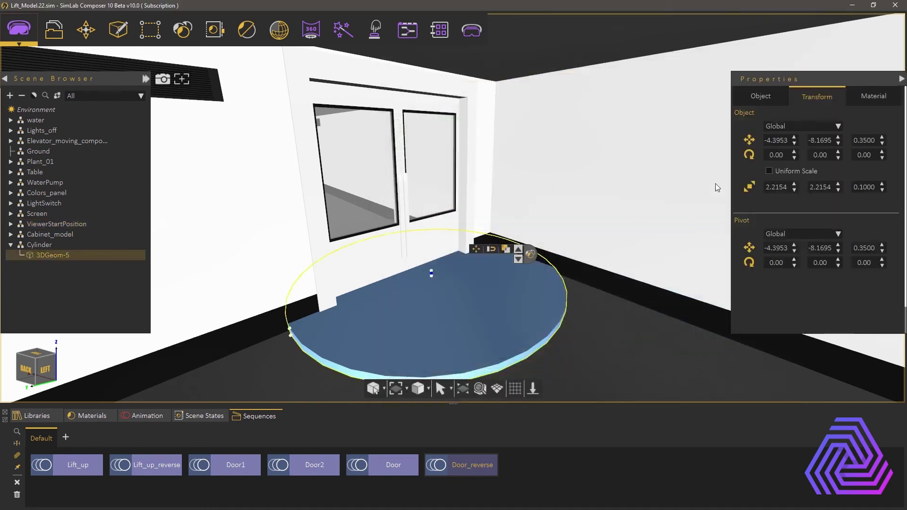
click(862, 97)
drag(866, 201, 756, 202)
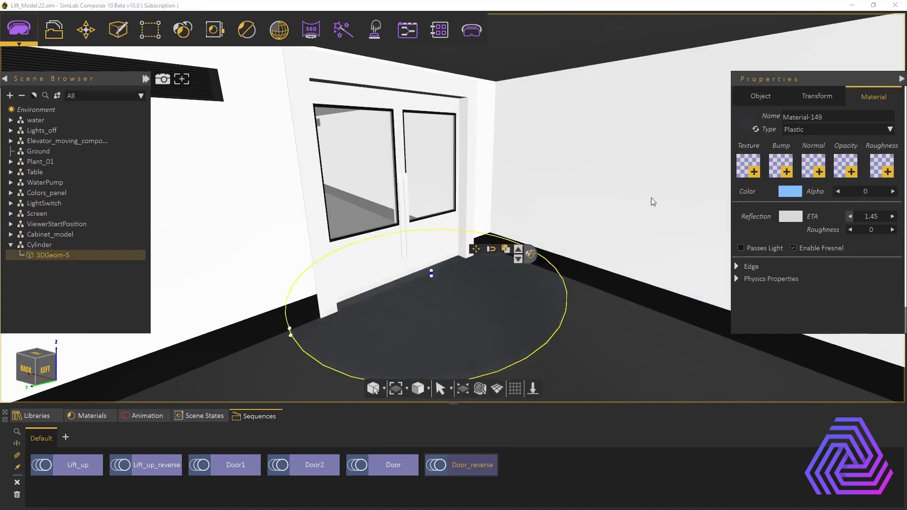
Step: Show the scene in the SimLab VR Viewer in Desktop mode
click(472, 31)
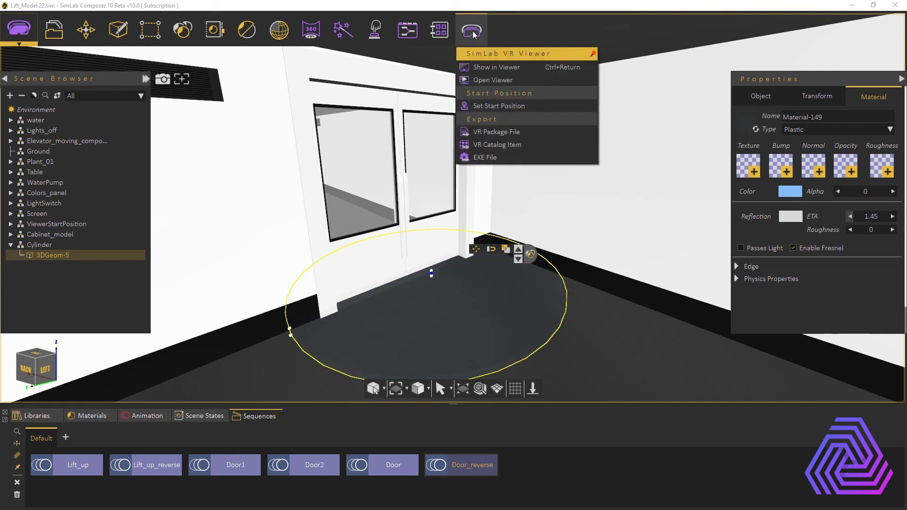
click(483, 68)
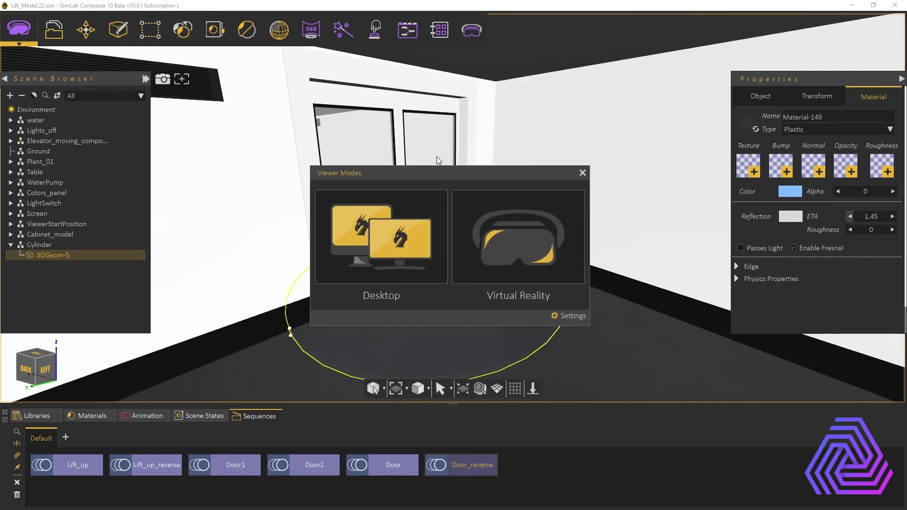
click(409, 223)
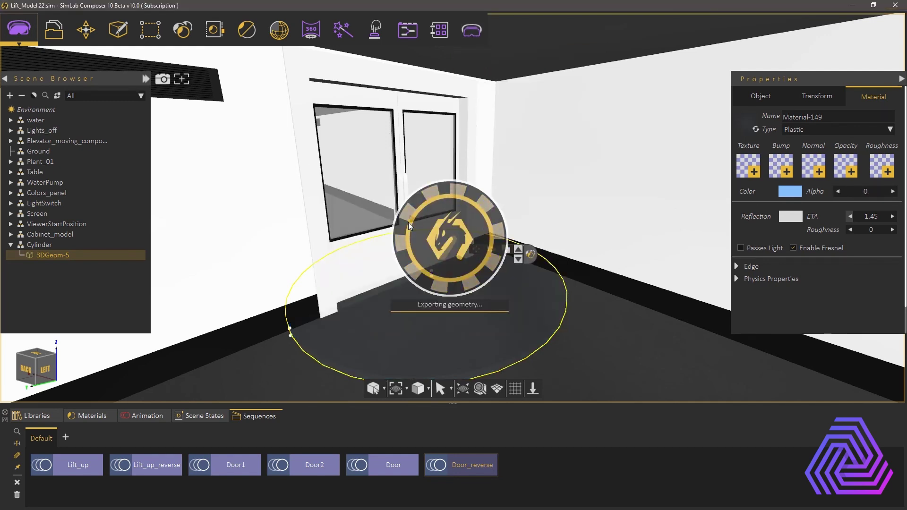